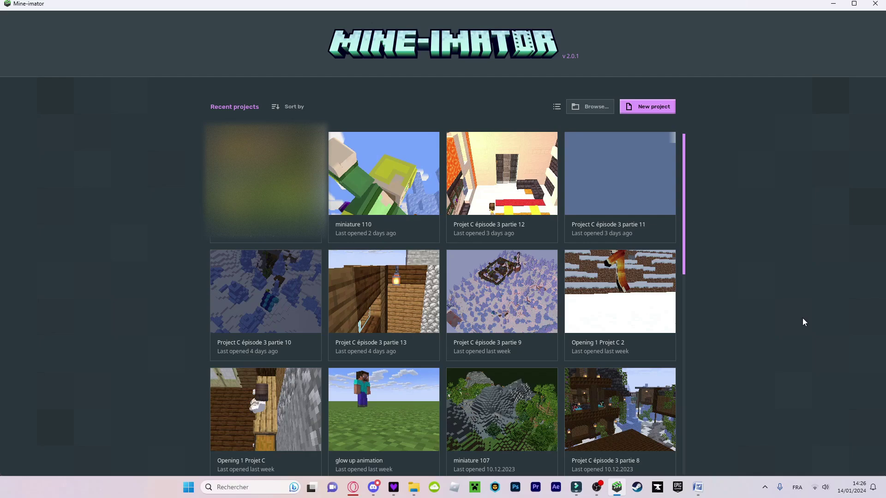
Create a new project named Tuto Saut perso and check the camera key bindings in the preferences
left_click(653, 110)
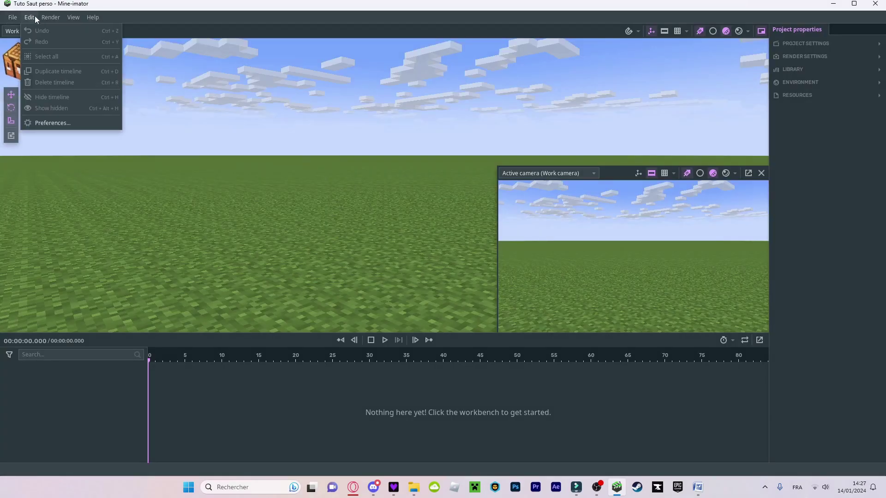
left_click(53, 123)
left_click(655, 107)
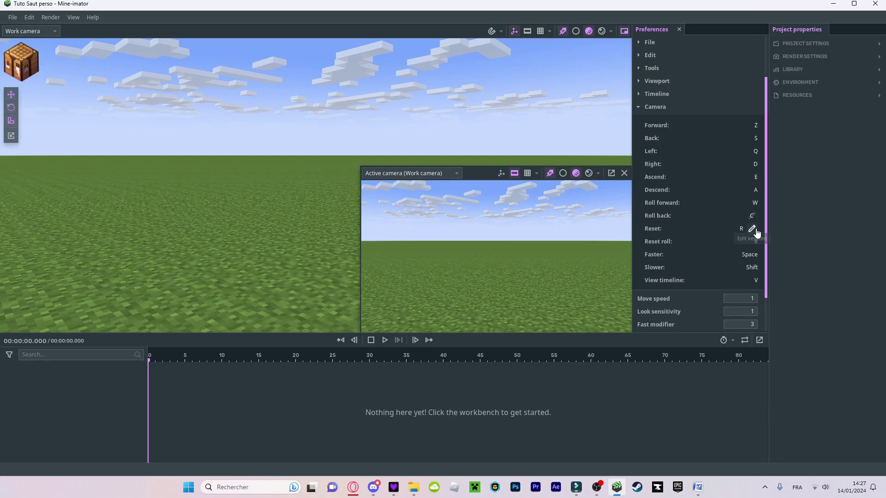
left_click(680, 30)
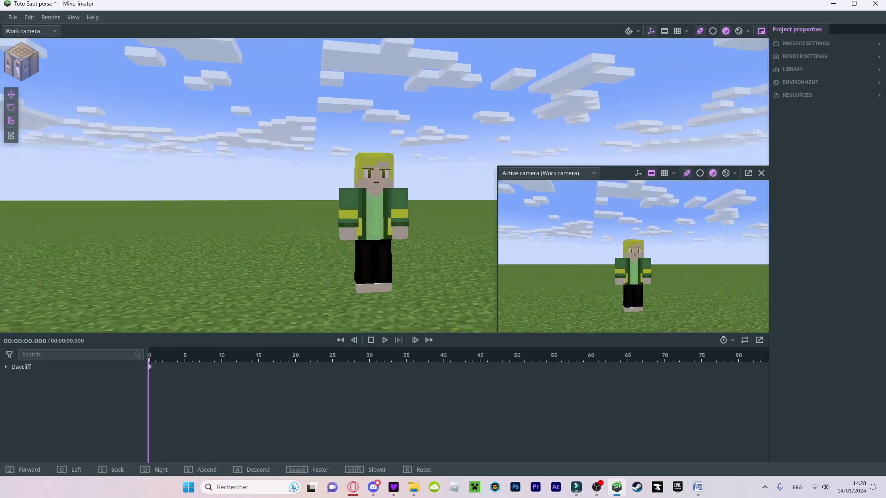
key("z")
key("s")
key("z")
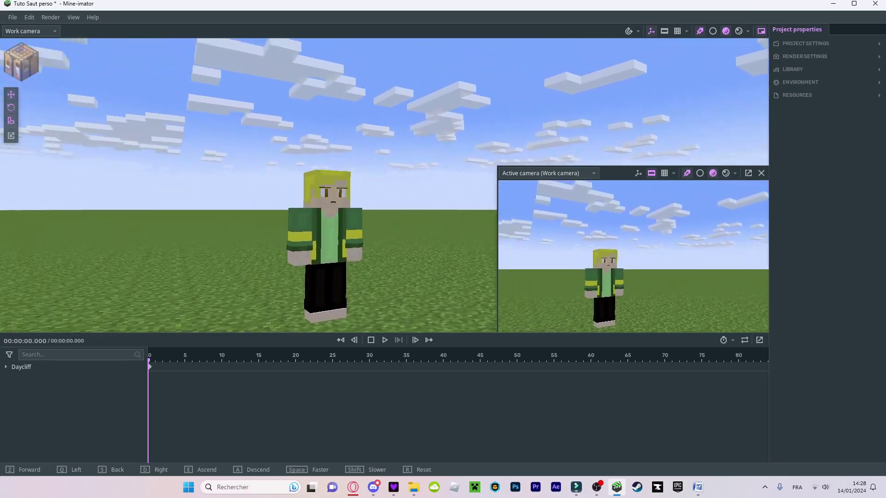
key("s")
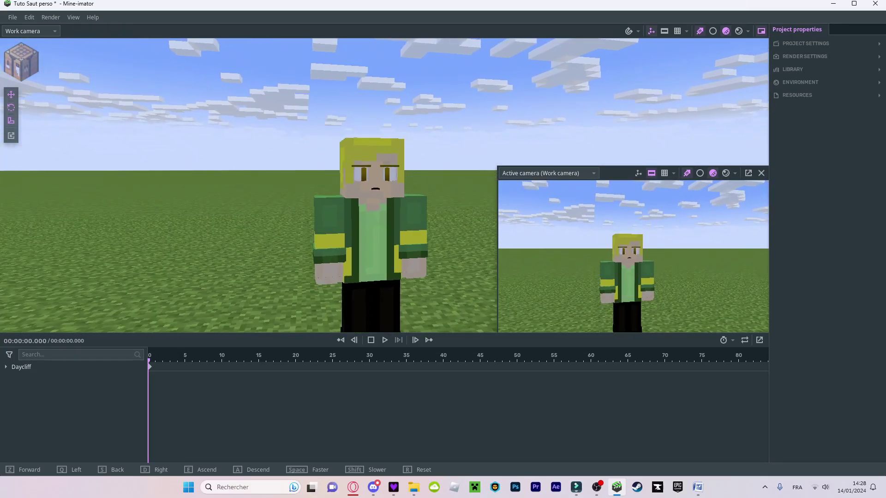
key("z")
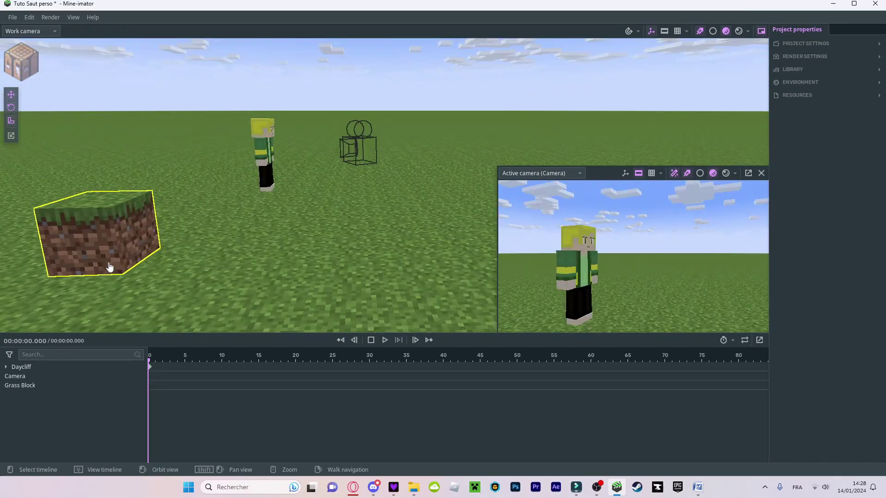
Move the grass block across the ground to a spot ahead of the character and save the project
left_click_drag(108, 263, 416, 199)
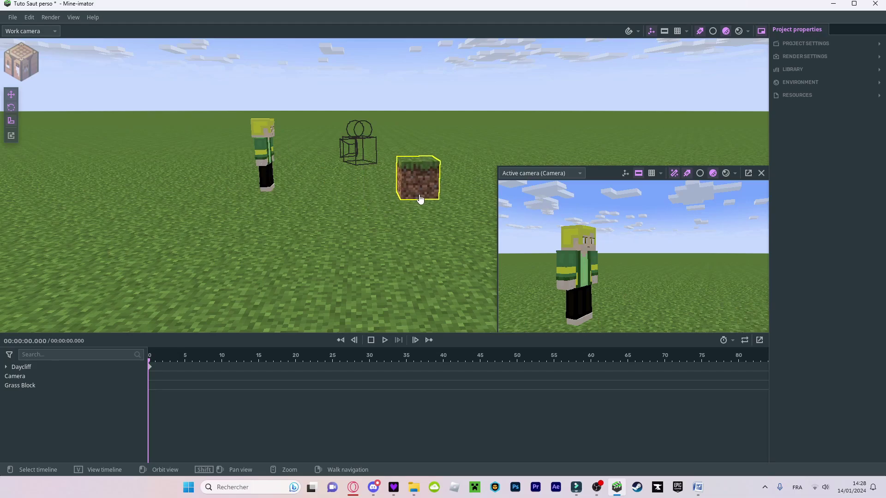
key("ctrl+s")
key("z")
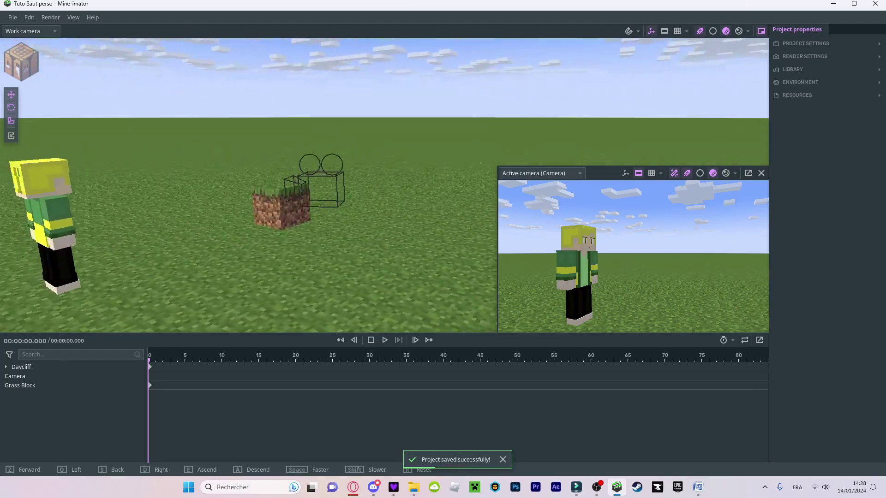
key("s")
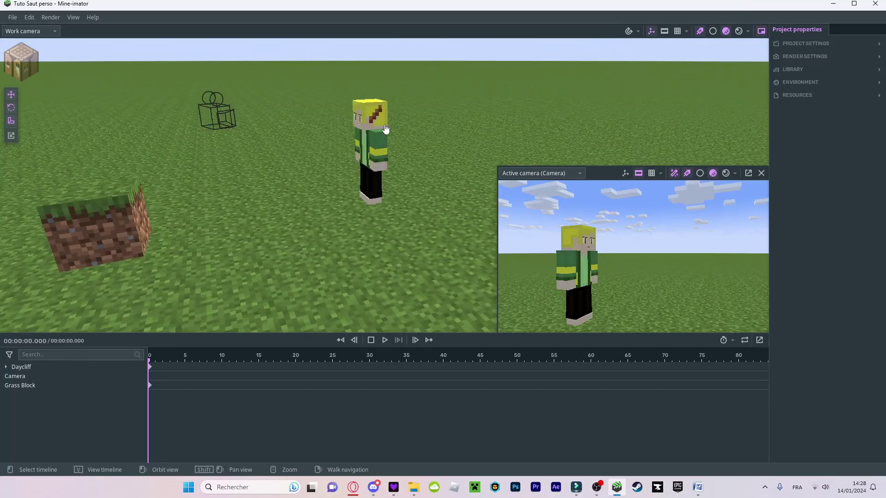
mouse_move(377, 137)
right_mouse_down()
mouse_move(356, 136)
mouse_move(369, 157)
mouse_move(370, 115)
mouse_move(369, 131)
right_mouse_up()
key("s")
key("z")
key("s")
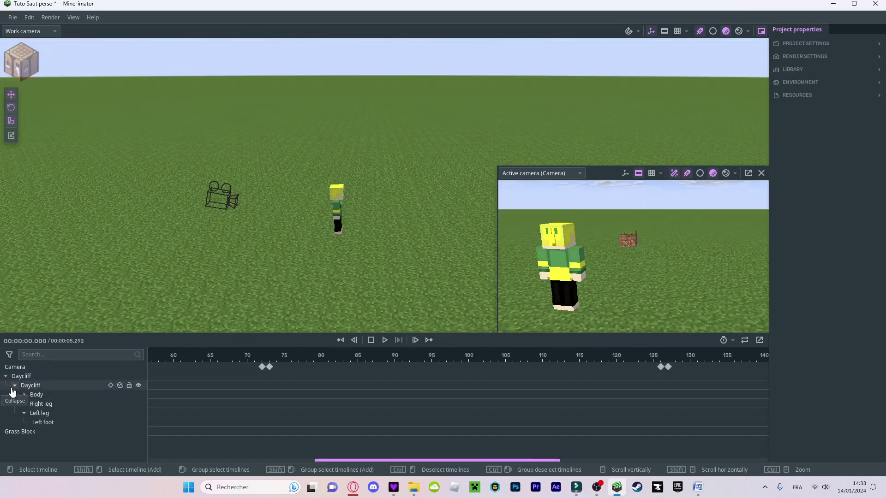
Expand the character's Body timeline, collapse the leg timelines and check the whole-character Daycliff timeline by selecting it
left_click(24, 394)
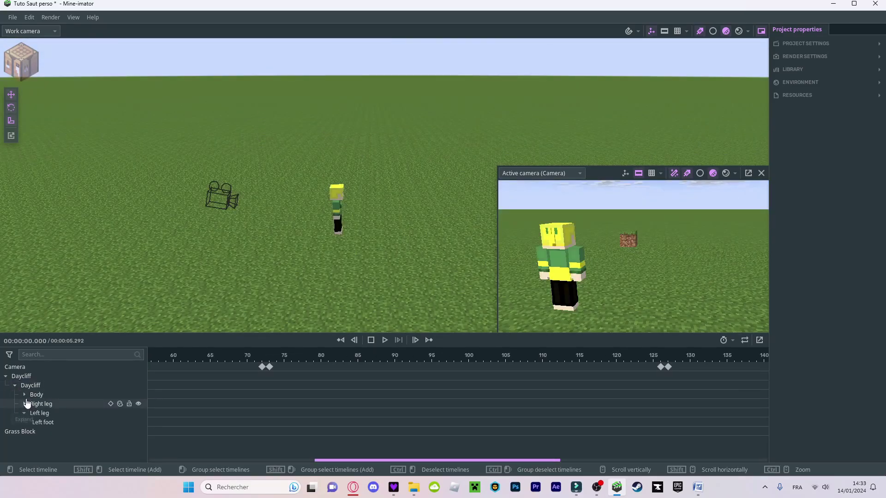
scroll(25, 408, "down", 1)
left_click(24, 431)
left_click(56, 377)
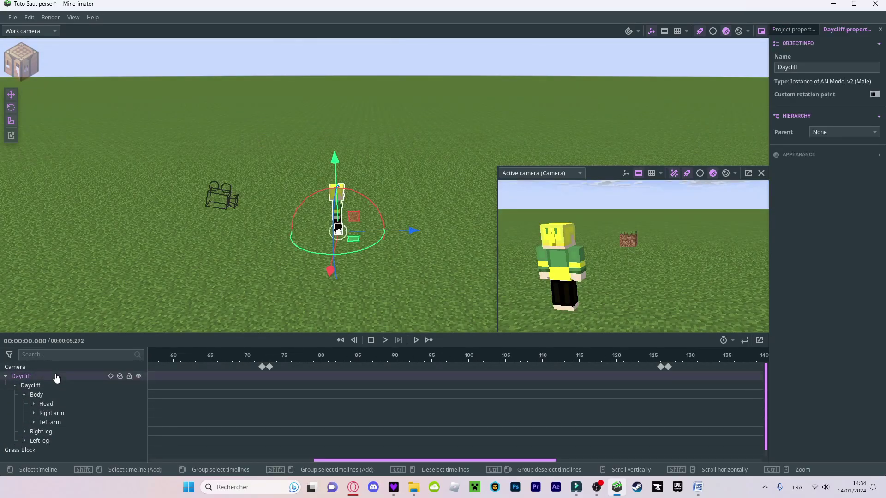
left_click(216, 291)
right_click_drag(356, 265, 391, 257)
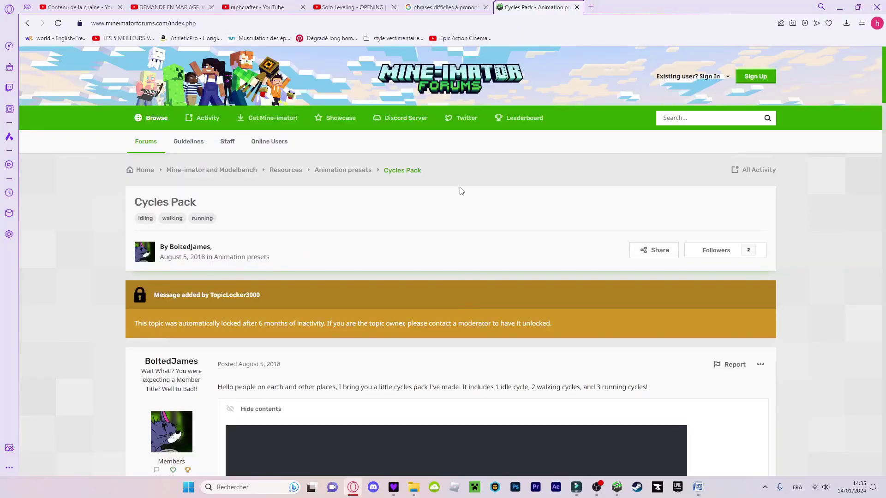
Look through the walking and running previews on the Cycles Pack forum page
scroll(460, 189, "down", 10)
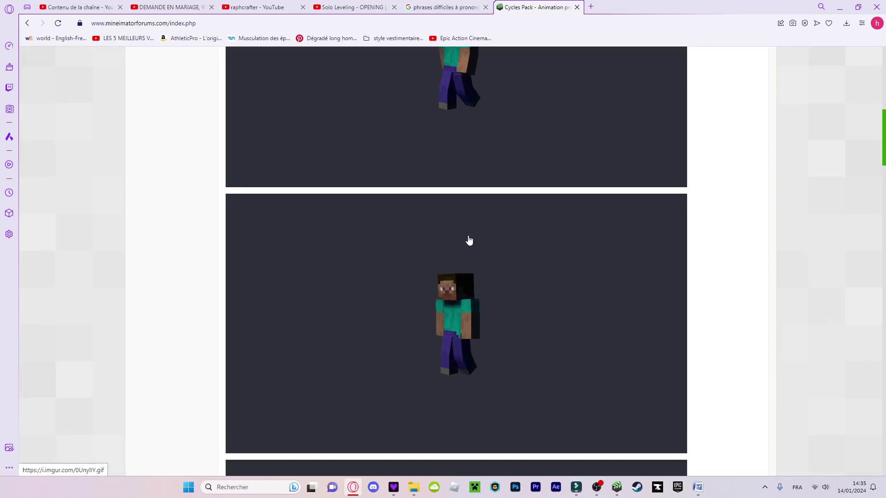
scroll(468, 240, "down", 2)
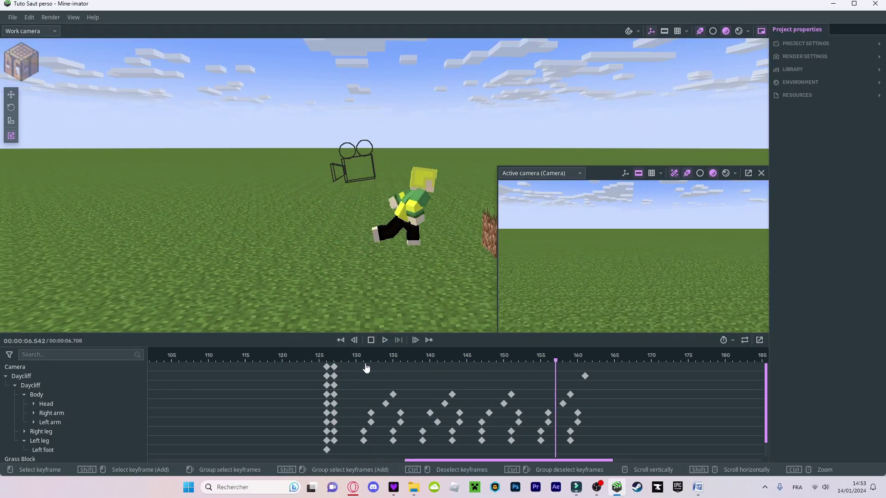
Play the run animation from about frame 128
left_click(339, 356)
key("space")
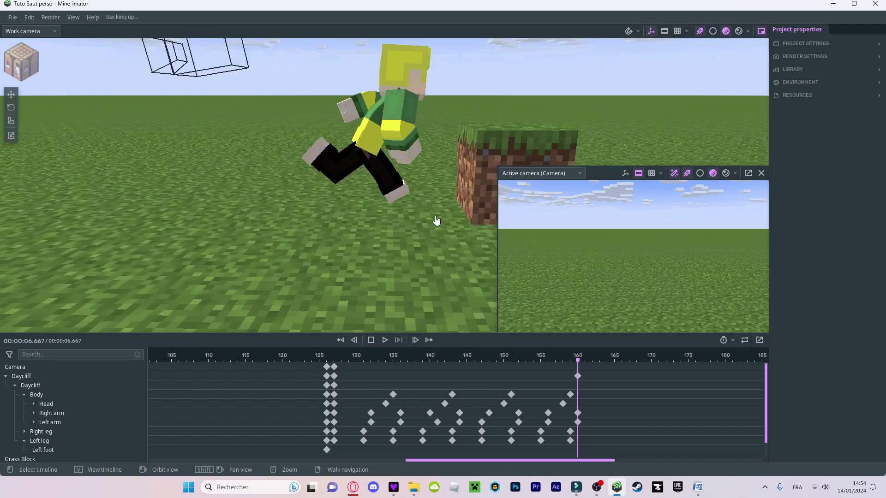
Reset the rotation and bend of both legs at frame 164
scroll(436, 220, "down", 3)
left_click_drag(436, 221, 434, 203)
scroll(434, 203, "up", 8)
scroll(433, 203, "down", 8)
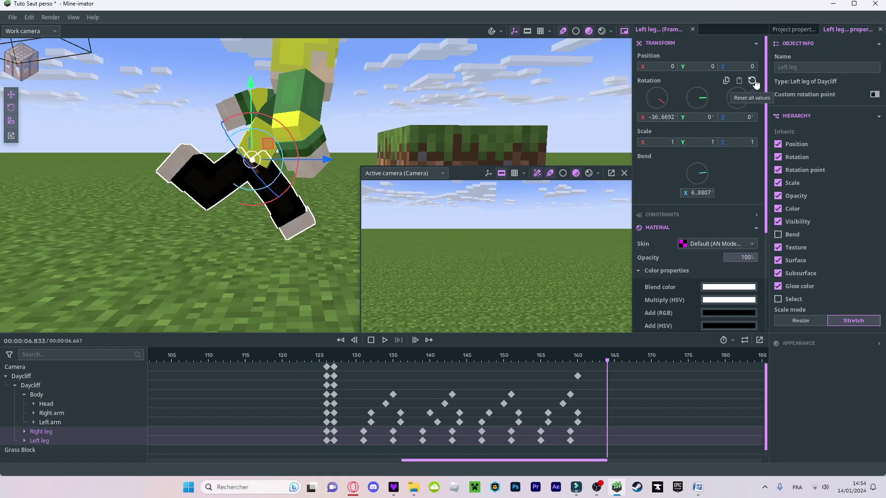
left_click(753, 81)
left_click(740, 157)
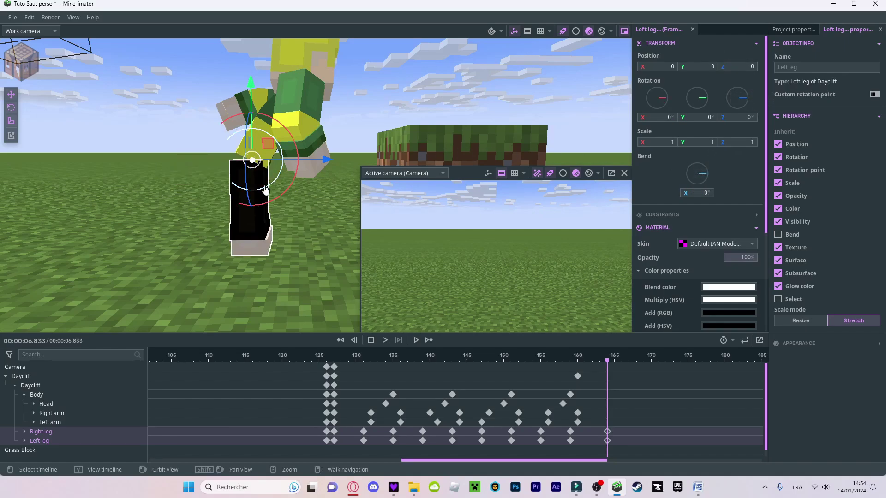
Rotate and bend both legs into a crouched take-off pose at frame 164, with the knees bent about 90°
left_click_drag(275, 186, 247, 193)
left_click_drag(277, 197, 299, 159)
left_click_drag(305, 190, 300, 169)
left_click_drag(284, 171, 285, 178)
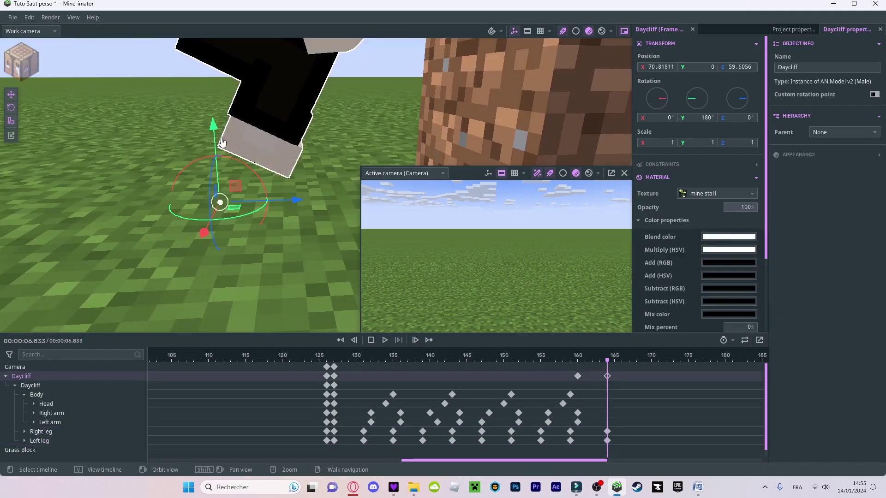
Lower the whole character at frame 164 so its feet meet the ground, and go back to frame 162
left_click(326, 247)
key("Left")
left_click(275, 204)
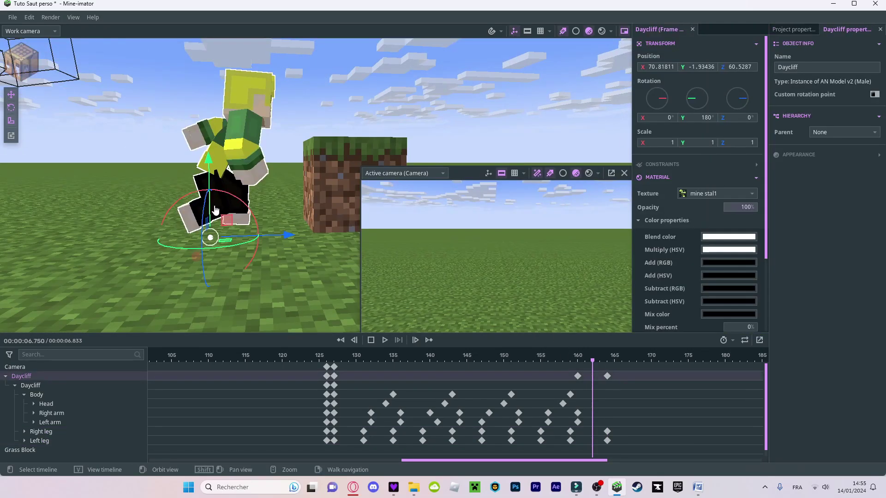
Pose the right leg at frame 162 with about -35° X rotation and 96° bend, and play the take-off
left_click(236, 191)
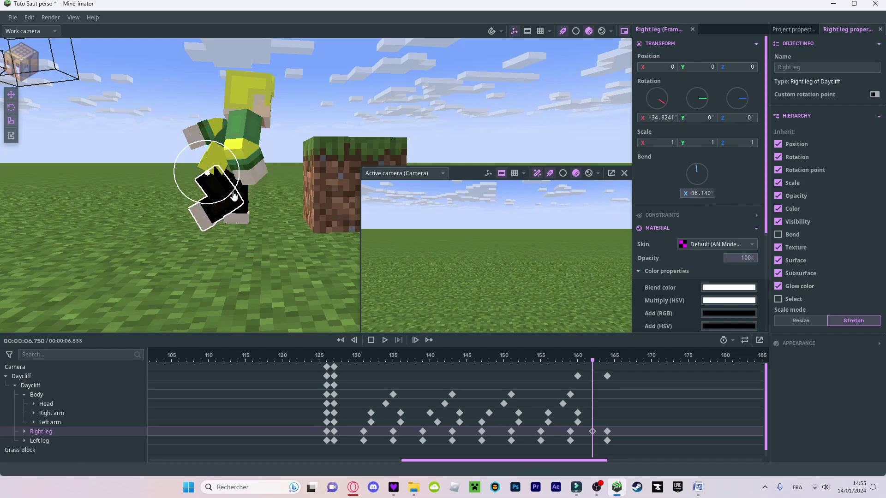
left_click(300, 267)
left_click(556, 363)
key("space")
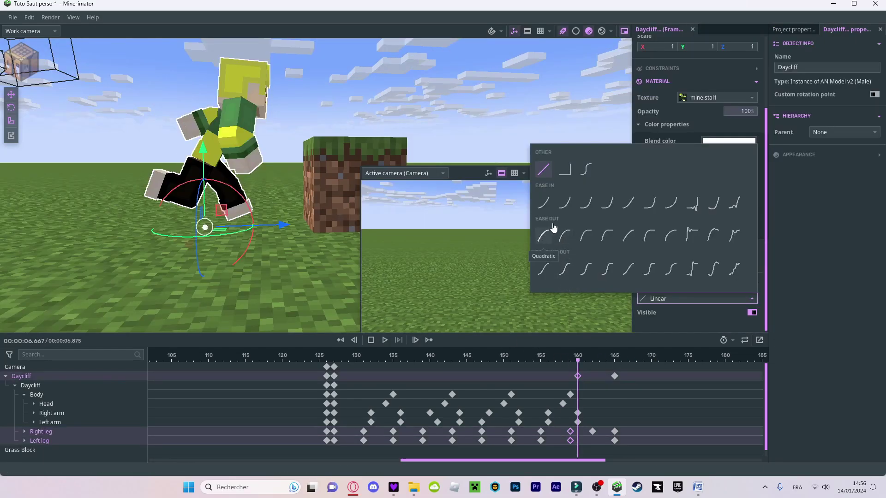
Set the character and leg keyframes around frame 160 to a Sine (Ease out) transition and those at frame 165 to Linear
left_click(633, 236)
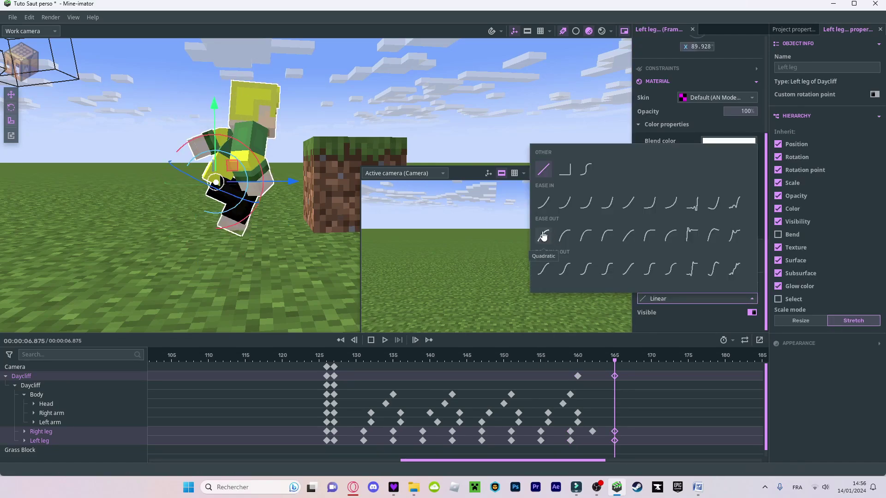
left_click(542, 172)
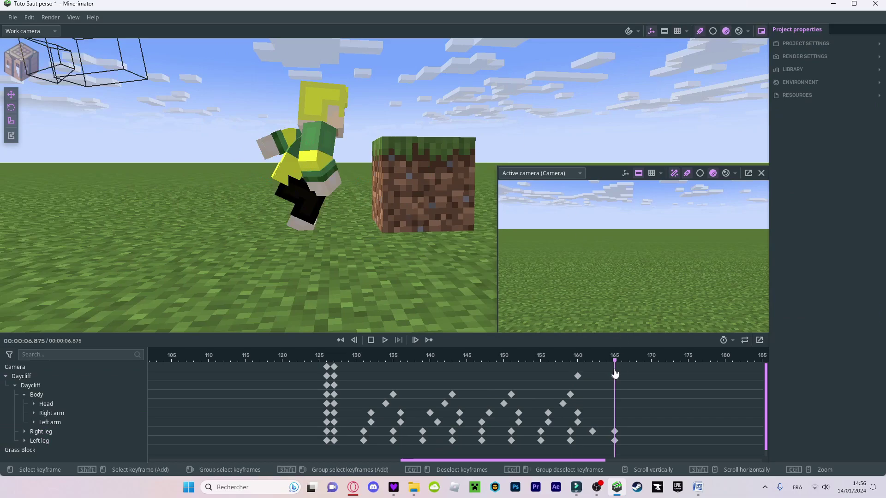
Raise the whole character and move it forward over the grass block at frame 170
left_click_drag(628, 368, 652, 369)
key("s")
mouse_move(351, 203)
right_mouse_down()
mouse_move(355, 217)
mouse_move(339, 203)
right_mouse_up()
left_click(337, 204)
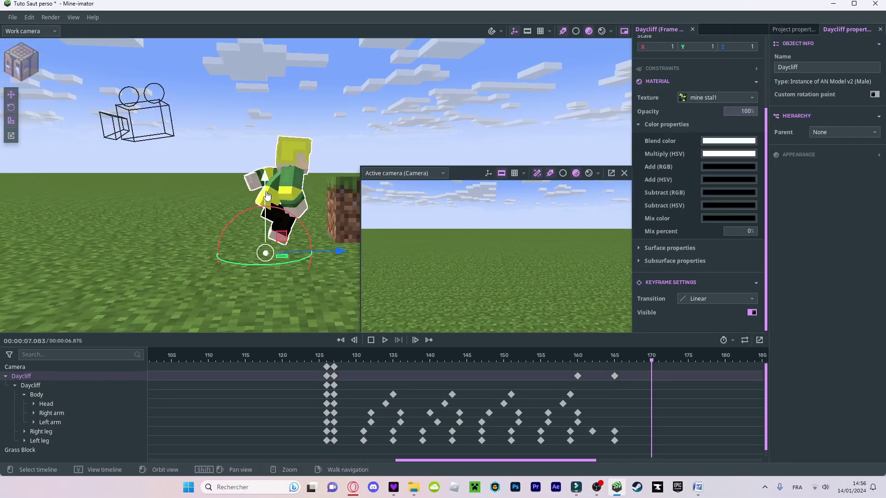
left_click_drag(266, 194, 265, 111)
left_click_drag(327, 162, 383, 162)
left_click_drag(321, 245, 322, 237)
Play the jump from about frame 158
left_click(564, 370)
left_click(563, 355)
key("space")
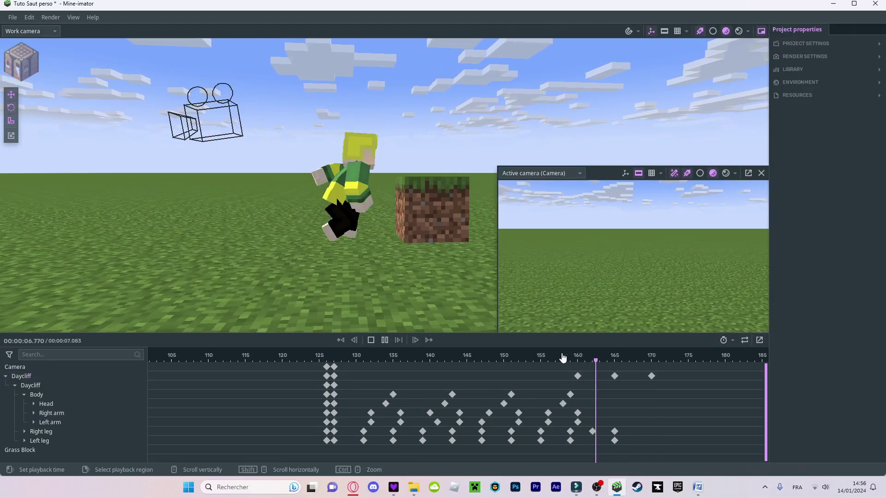
Adjust the character's height above the grass block and shift its frame 170 keyframe to frame 171
left_click(651, 376)
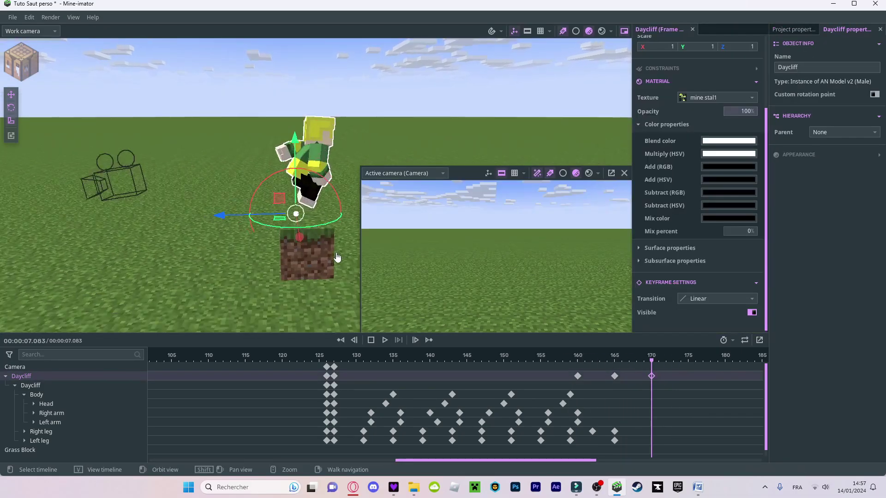
right_click_drag(336, 257, 297, 204)
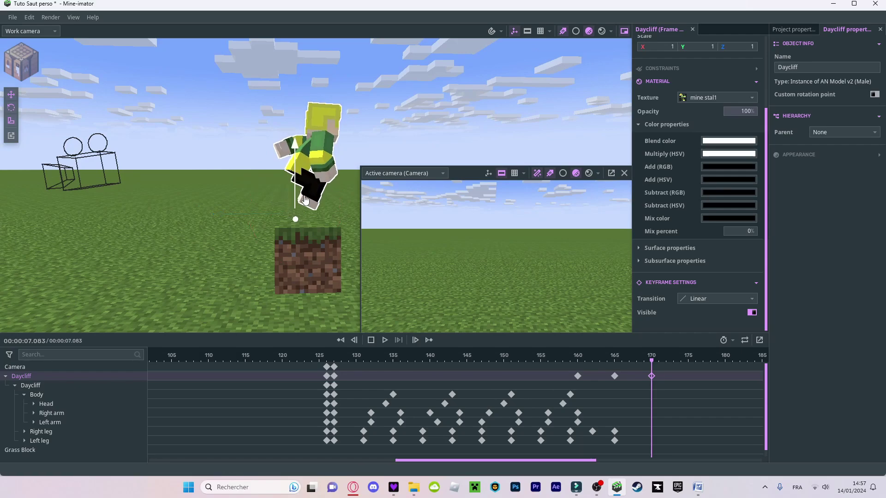
left_click(357, 145)
left_click_drag(613, 361, 658, 377)
Raise the character at frame 168 to curve the rising part of the jump, checking the motion in playback
left_click(637, 362)
left_click_drag(253, 200, 253, 185)
left_click(323, 152)
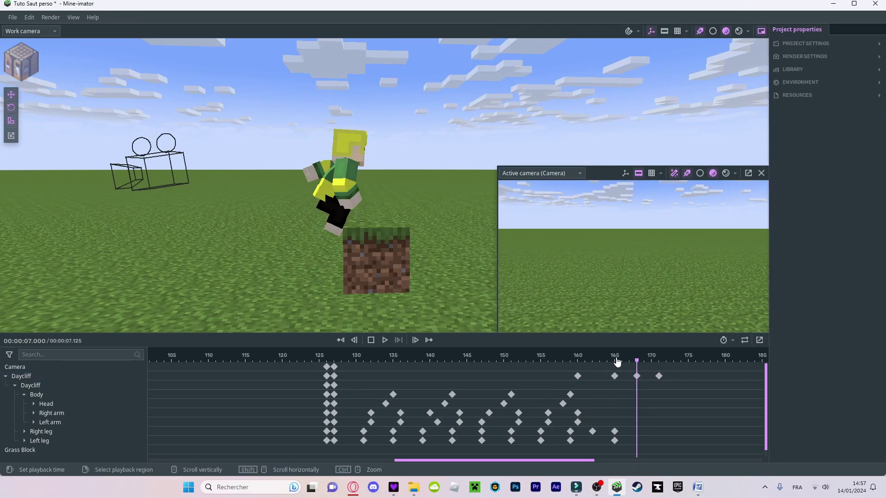
left_click(615, 362)
key("space")
left_click(637, 361)
left_click(345, 183)
left_click(323, 155)
Play the jump's rise over the block from about frame 163
left_click(597, 359)
key("space")
key("space")
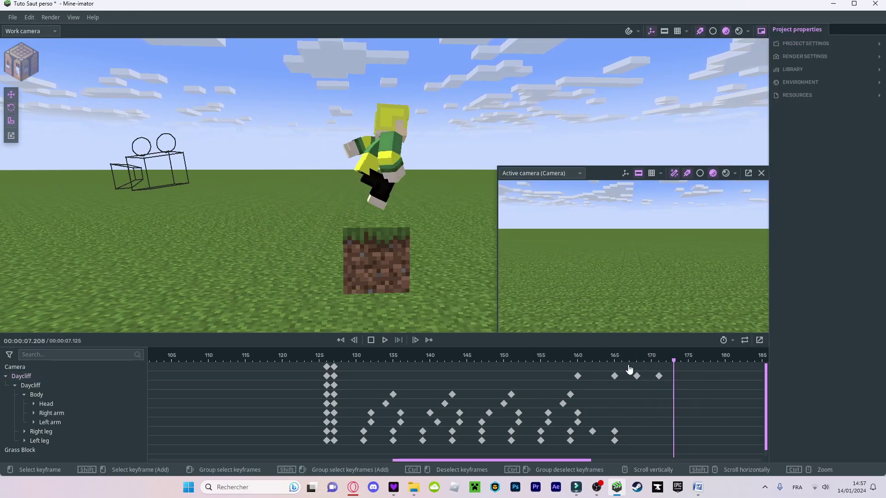
Key the character's descent at frames 174 and 177, moving it forward and down past the grass block
left_click(681, 376)
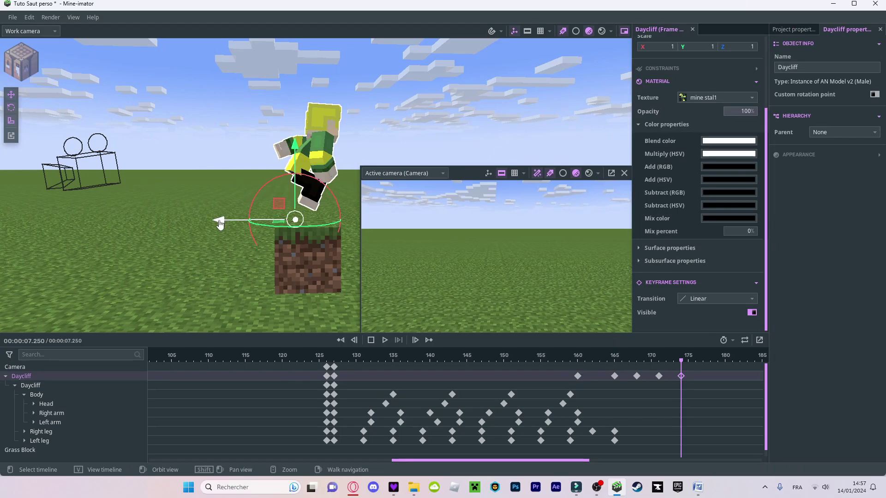
left_click_drag(298, 237, 298, 248)
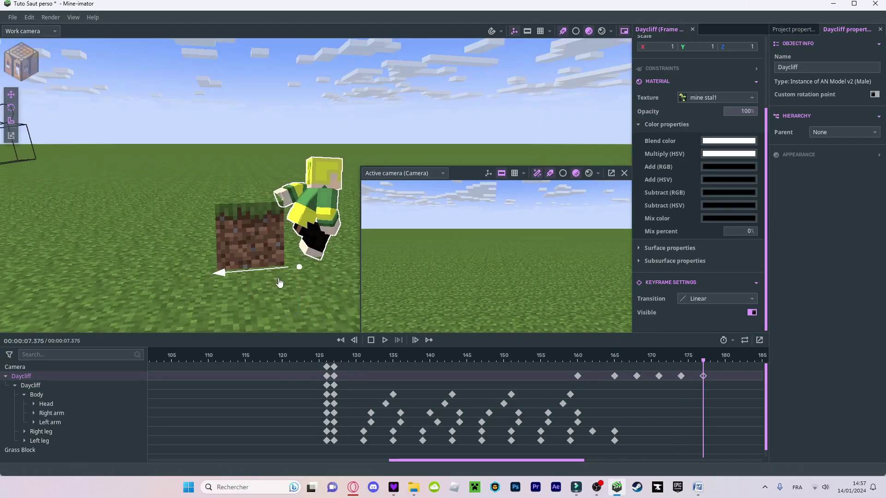
middle_click_drag(280, 283, 434, 299)
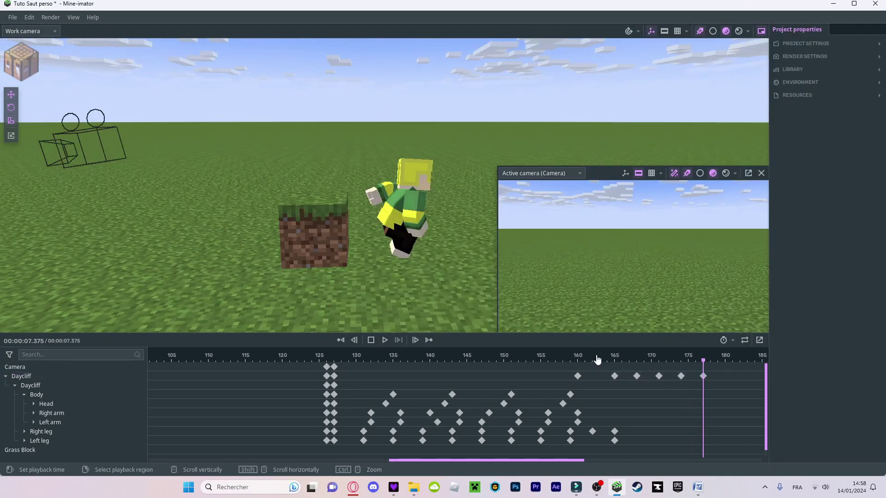
Change the transition of both legs' keyframes at frame 165 and scrub through the take-off
left_click_drag(605, 360, 615, 361)
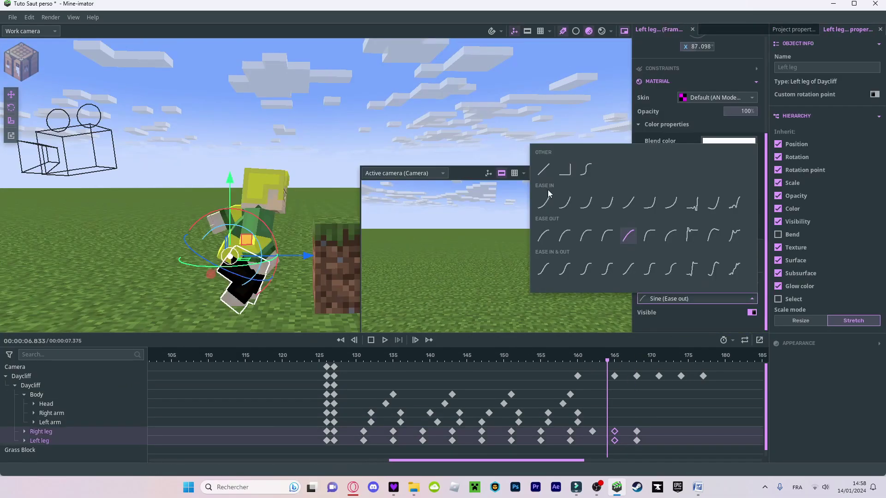
left_click(566, 254)
left_click(566, 249)
left_click_drag(607, 361, 587, 362)
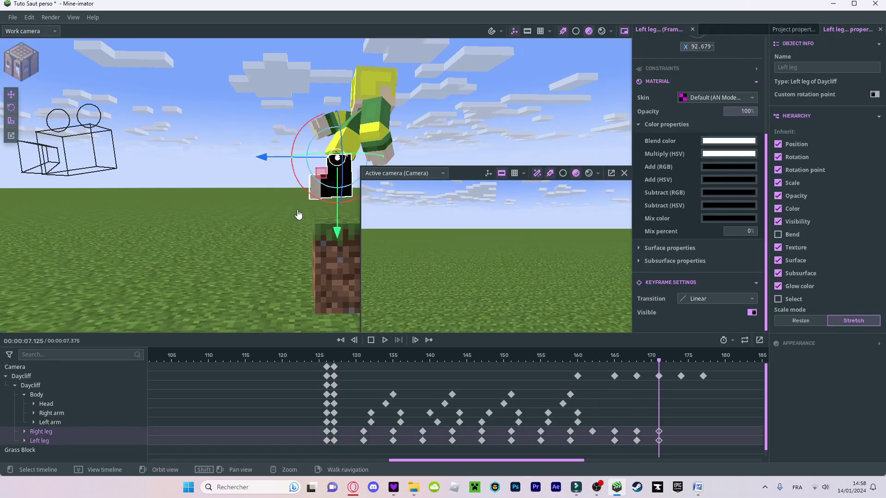
Tuck both legs at frame 171, move their mid-jump keyframes to frames 167 and 169, and play the jump from frame 165
left_click_drag(351, 203, 360, 197)
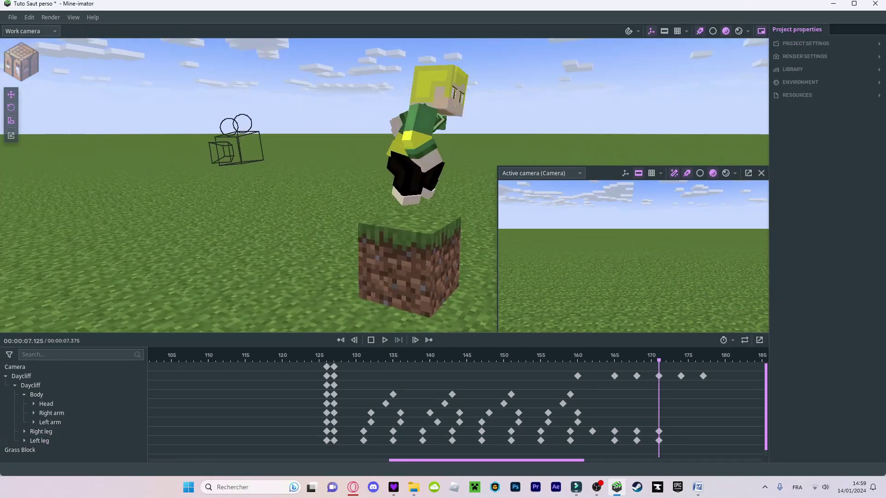
left_click(615, 360)
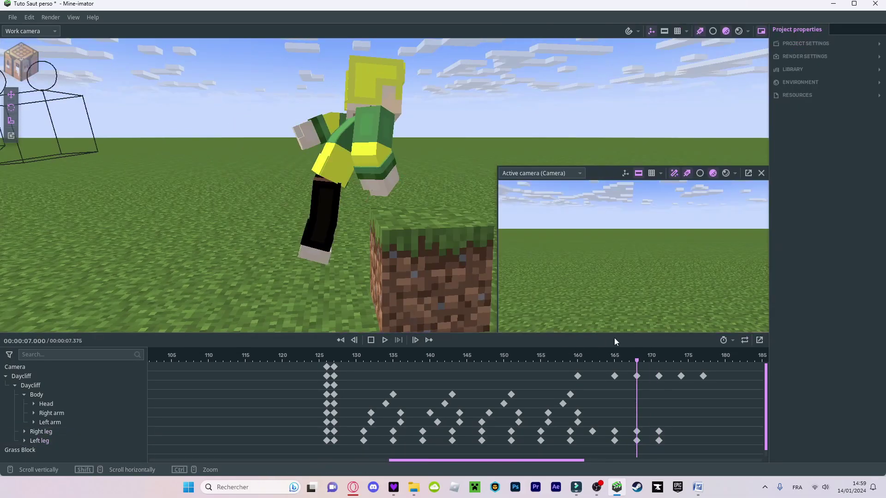
left_click_drag(614, 372, 645, 375)
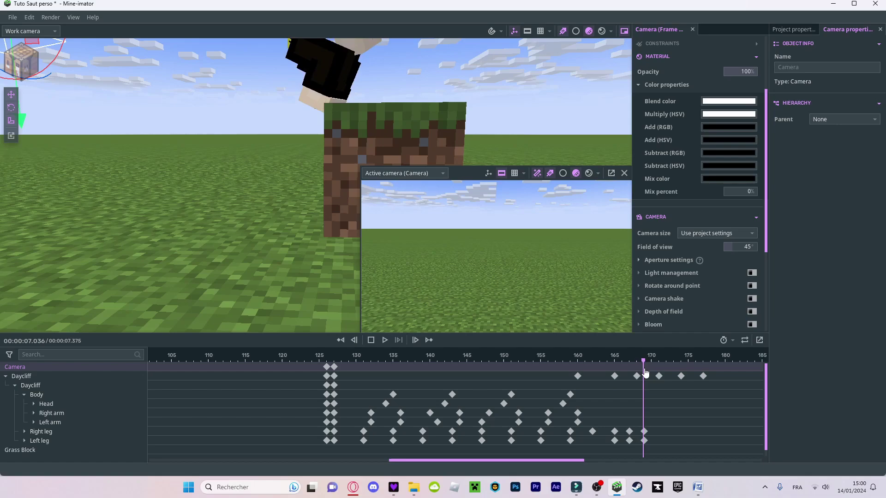
left_click_drag(647, 374, 651, 375)
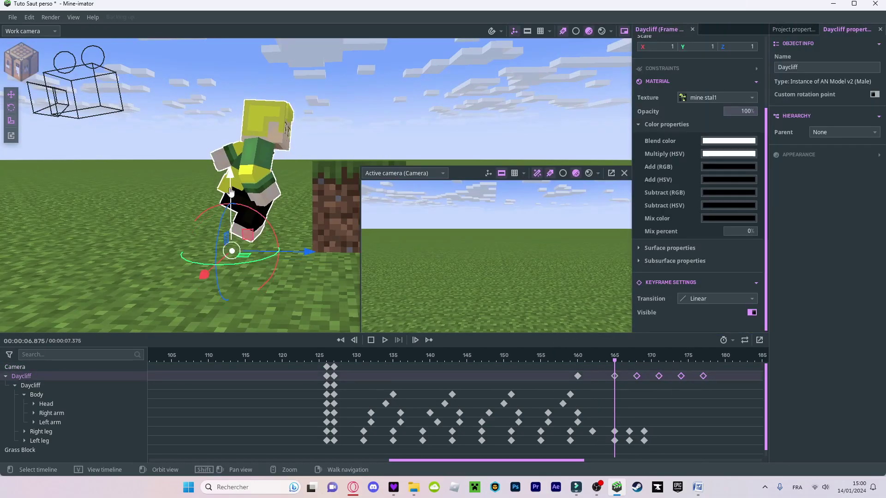
left_click(612, 363)
key("space")
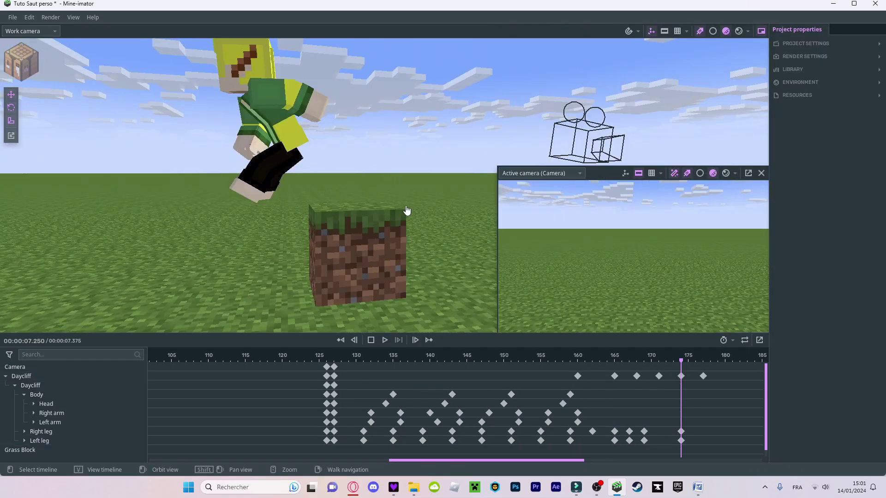
Pose both legs for the landing at frame 177, past the grass block
middle_click_drag(398, 242, 328, 182)
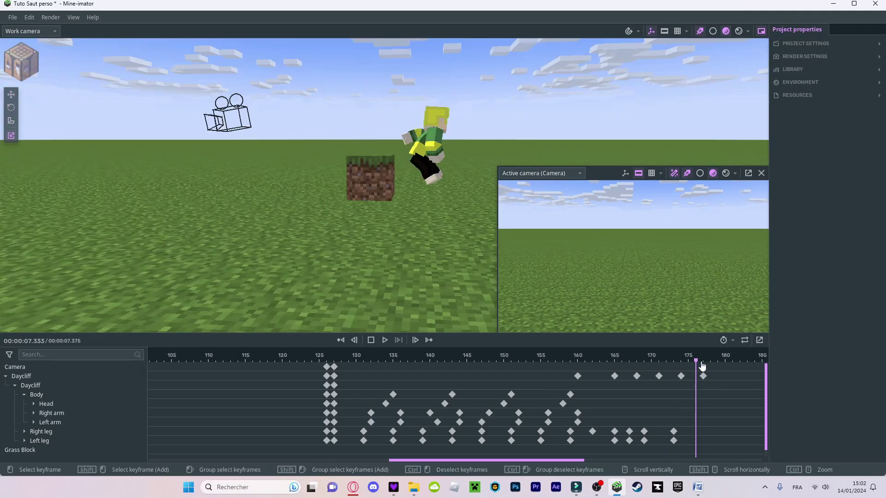
left_click(703, 363)
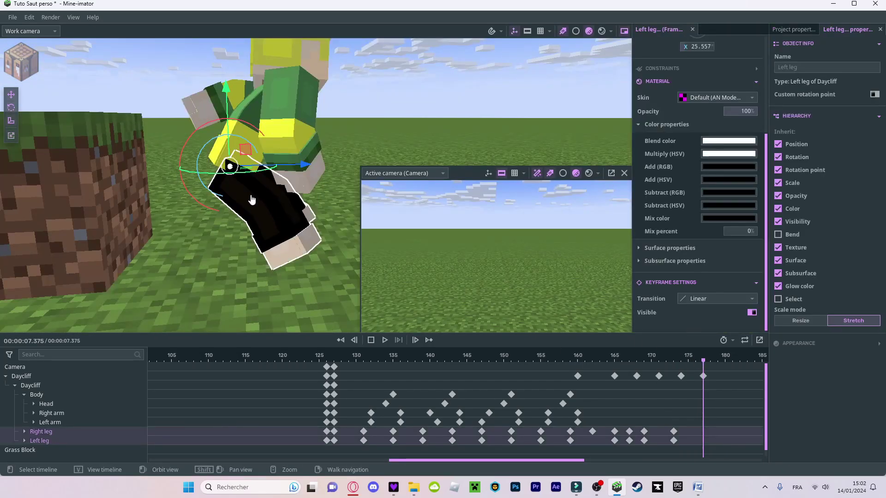
left_click_drag(249, 144, 261, 163)
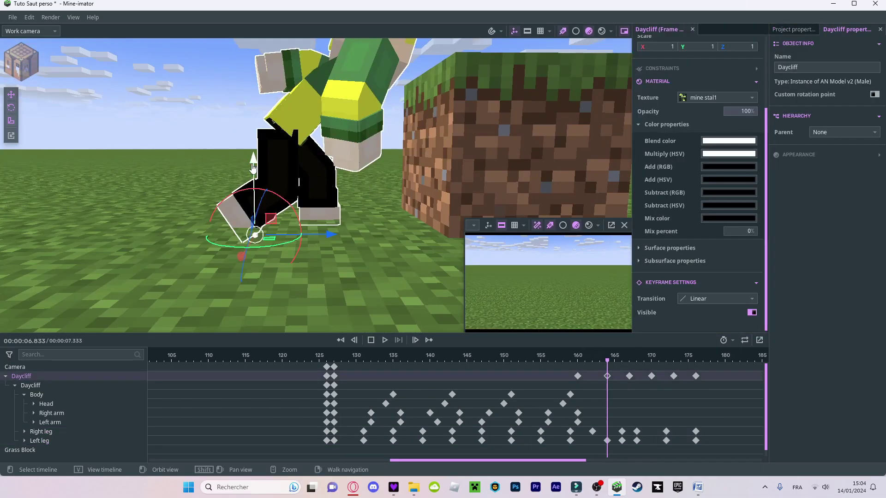
Raise the character slightly and move it a little back from the grass block at the frame 164 take-off
left_click_drag(253, 169, 253, 164)
left_click_drag(327, 230, 320, 232)
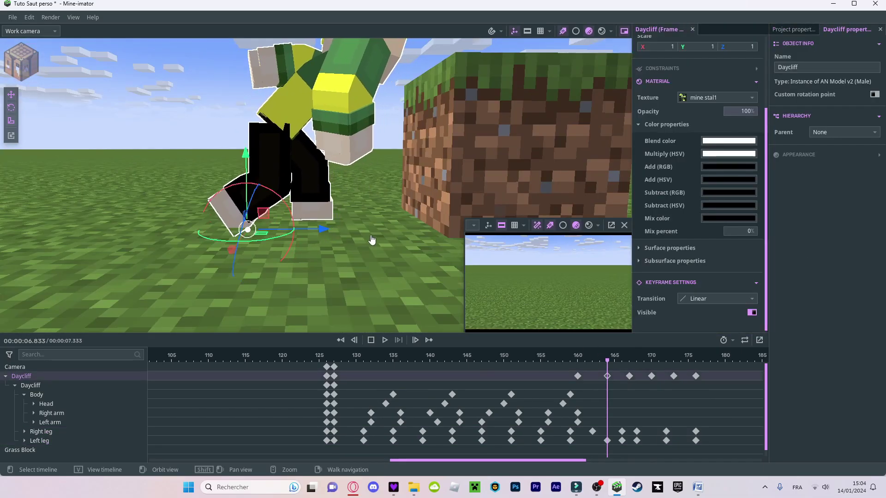
left_click(372, 240)
scroll(372, 240, "down", 8)
Shift the jump keyframes of the character and both legs earlier so the take-off starts at frame 162
left_click_drag(700, 368, 608, 448)
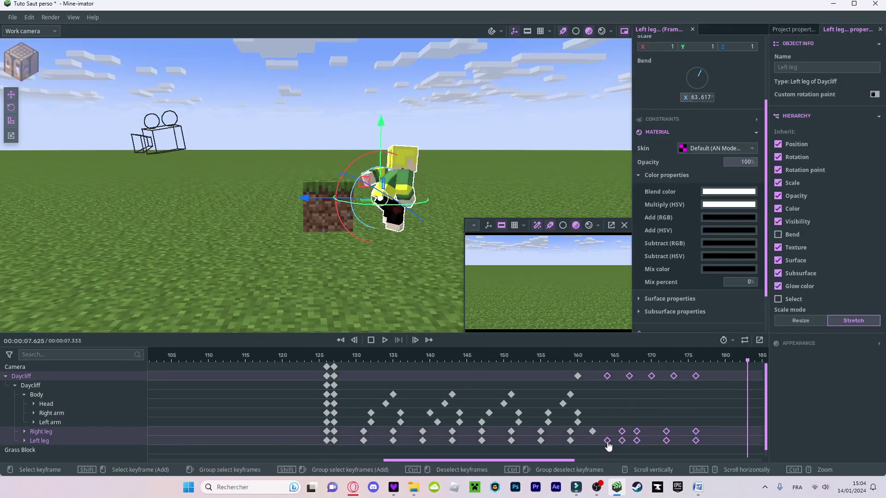
left_click(593, 432)
key("ctrl+v")
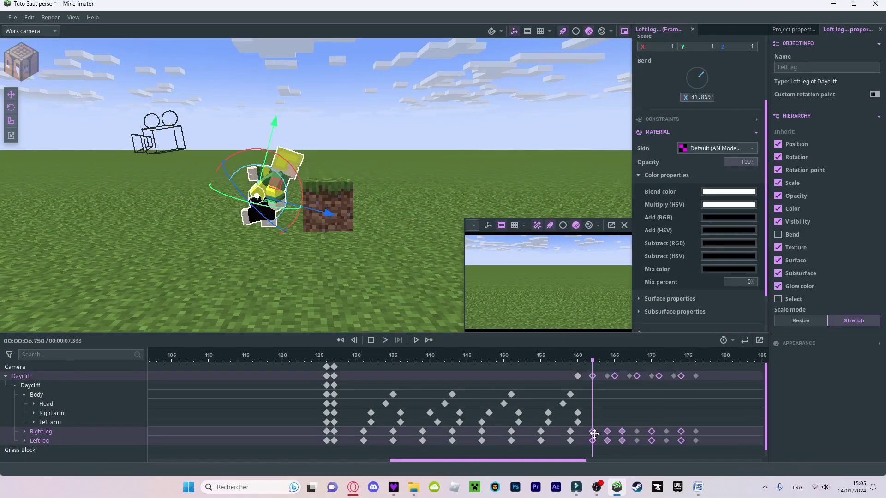
left_click_drag(595, 433, 589, 431)
Play the run-up and the jump from frame 126 to check the new timing
left_click_drag(430, 356, 408, 355)
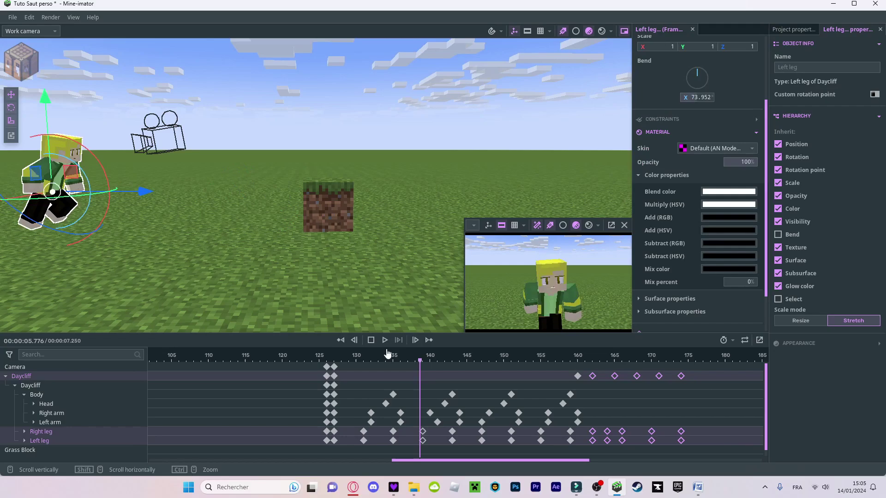
left_click(327, 360)
key("space")
left_click(349, 315)
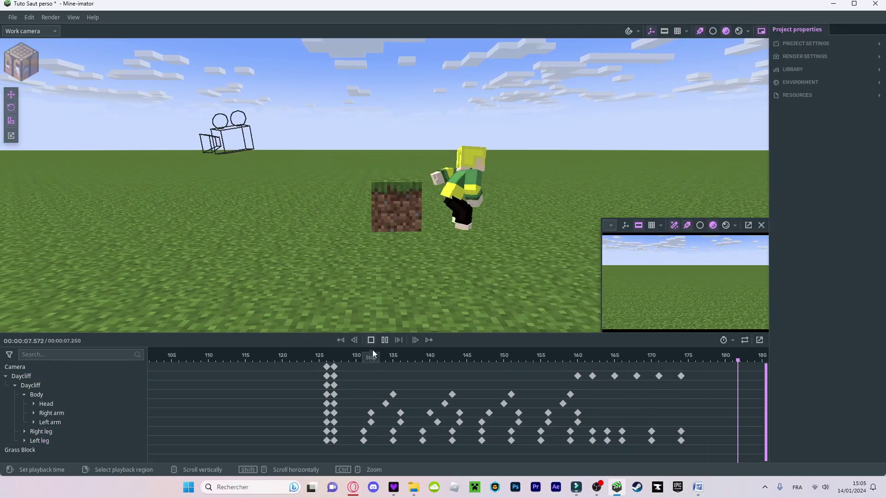
key("space")
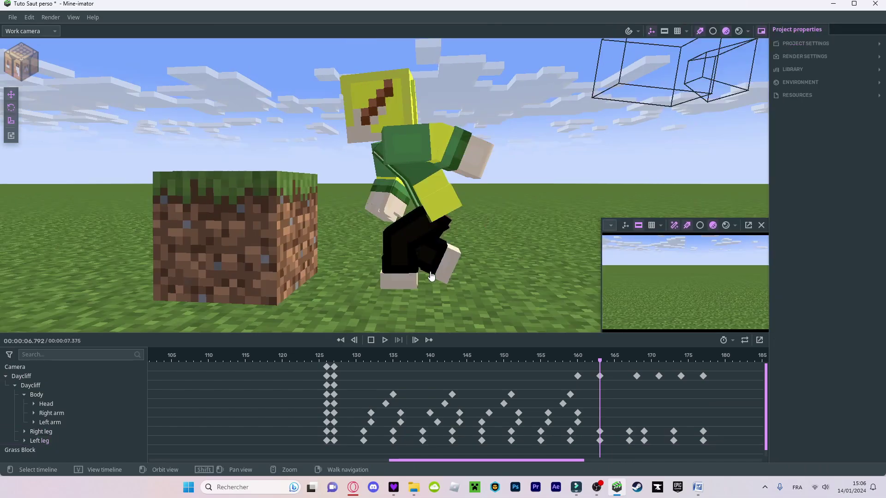
Adjust the right leg's rotation in the take-off crouch at frame 163
left_click(432, 276)
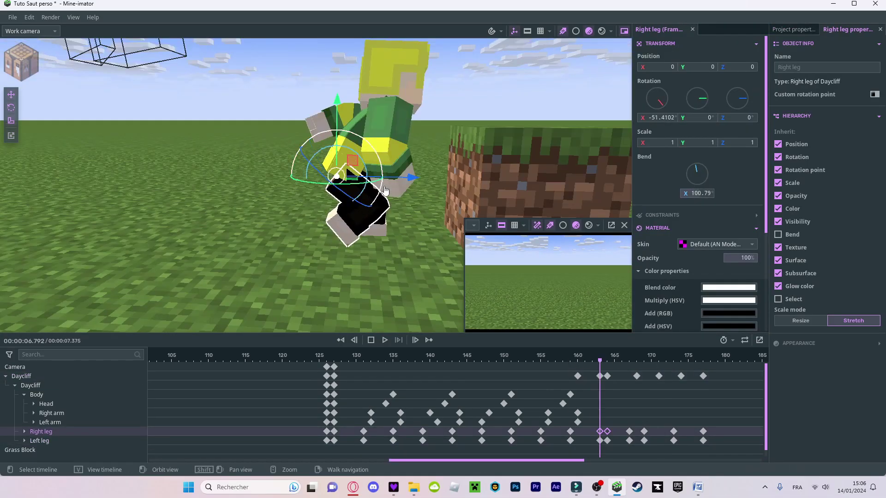
left_click_drag(369, 196, 368, 196)
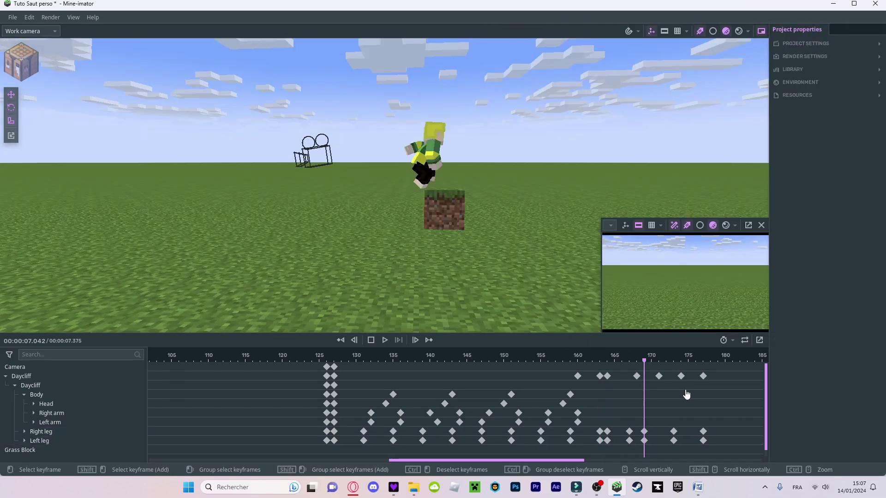
Bend both legs about 103° at frame 166 and set their X rotation to about -49° to tuck them
left_click_drag(626, 419, 618, 457)
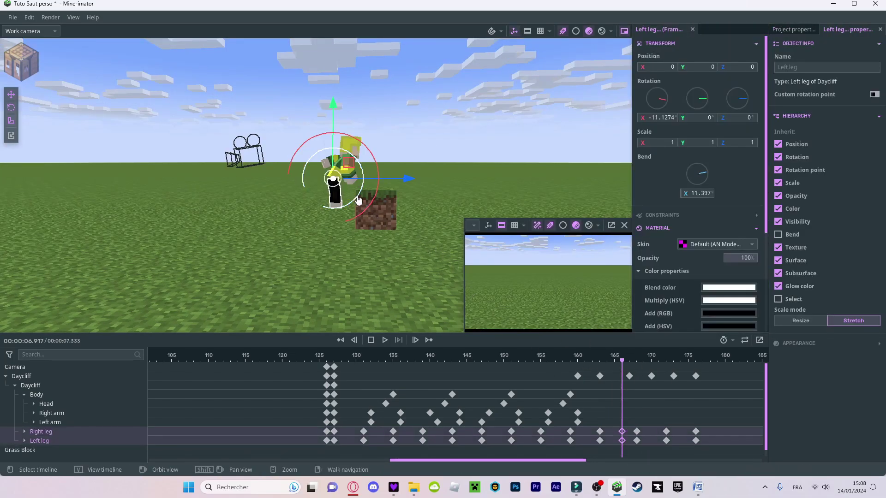
left_click_drag(359, 199, 306, 220)
left_click_drag(361, 214, 385, 187)
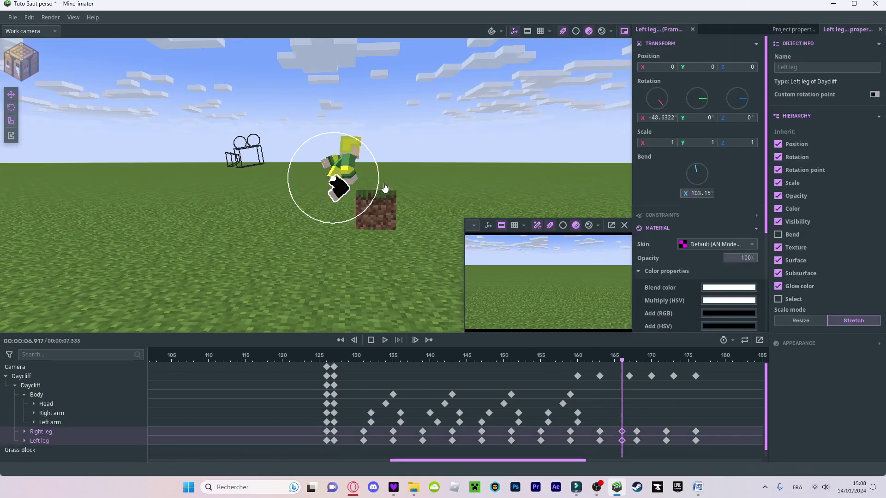
left_click(456, 176)
Shift the character and leg keyframes from frame 166 onward one frame earlier and play the jump
left_click_drag(620, 374, 714, 457)
left_click_drag(622, 438, 613, 434)
left_click(540, 352)
key("space")
left_click(471, 326)
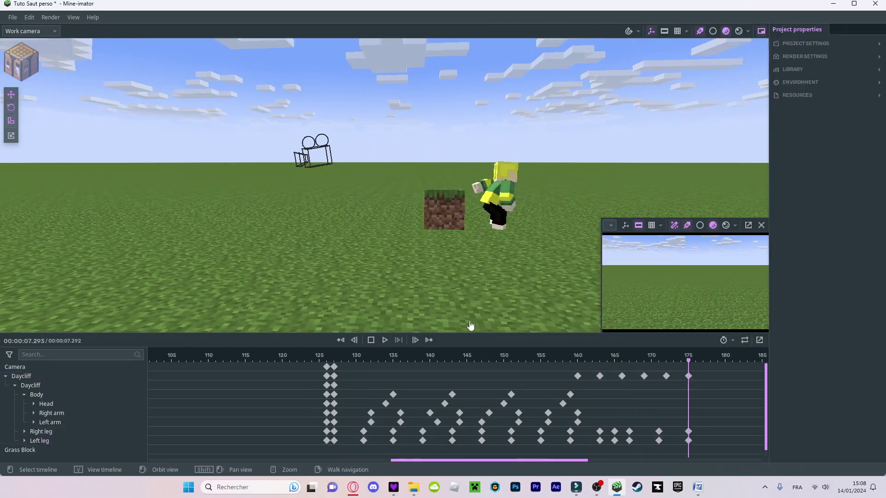
key("space")
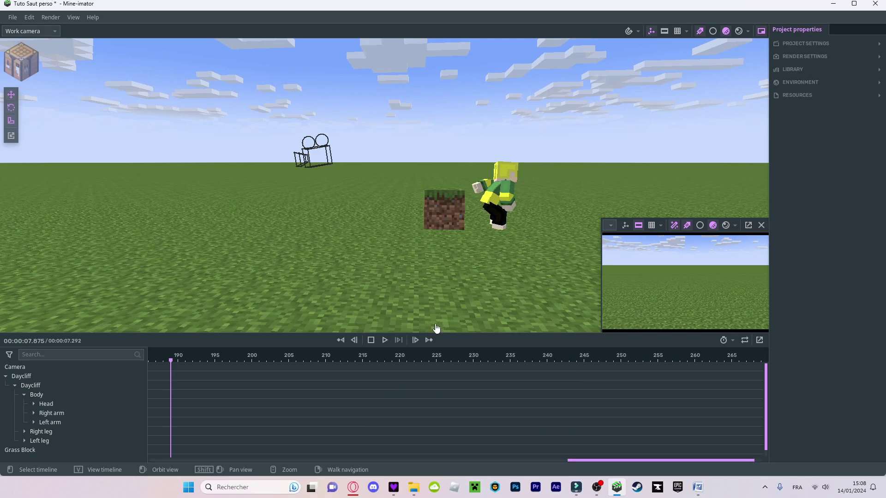
left_click_drag(603, 463, 545, 461)
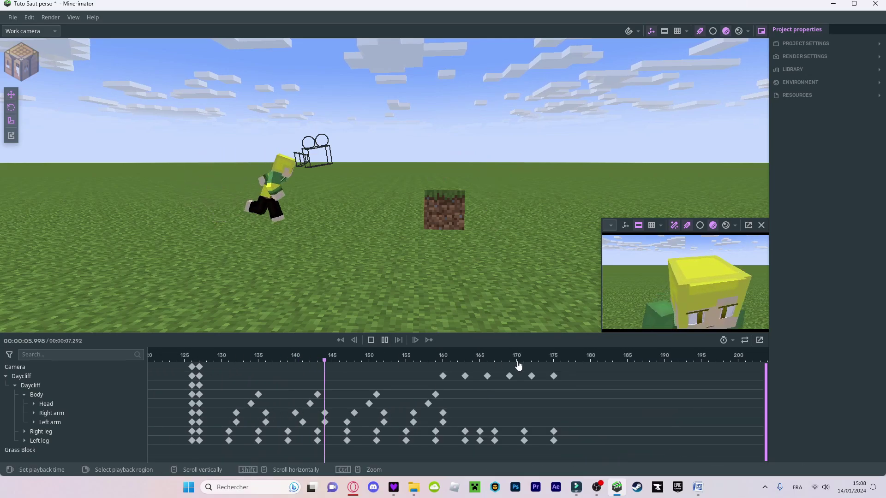
Key the character and both straightened legs at frame 179 after the landing, checking the motion in playback
left_click_drag(72, 430, 48, 442)
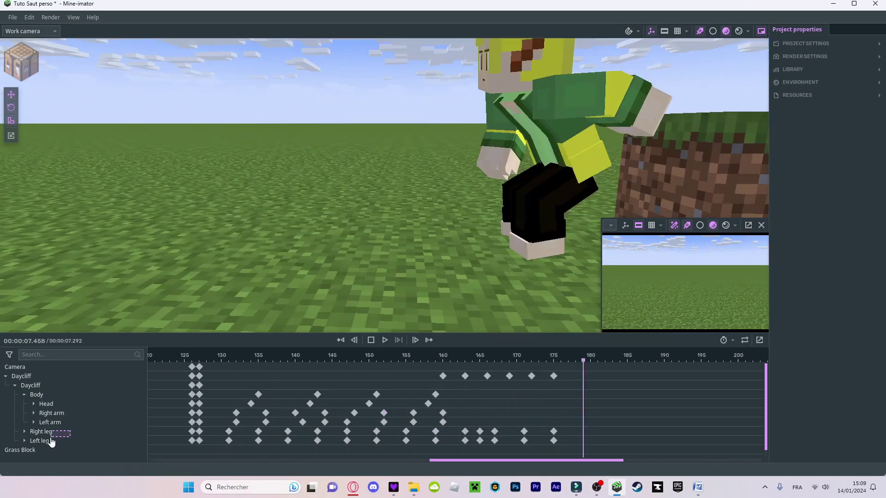
mouse_move(206, 296)
left_mouse_down()
mouse_move(219, 296)
mouse_move(206, 297)
left_mouse_up()
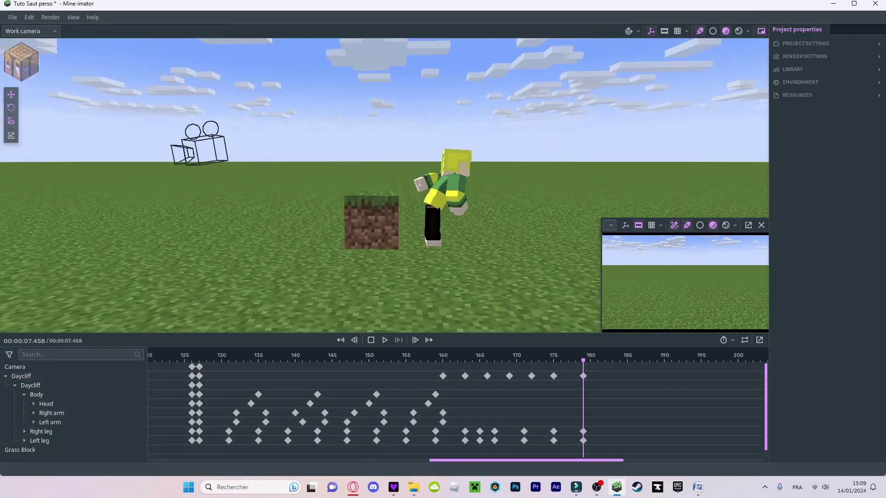
left_click(395, 360)
key("space")
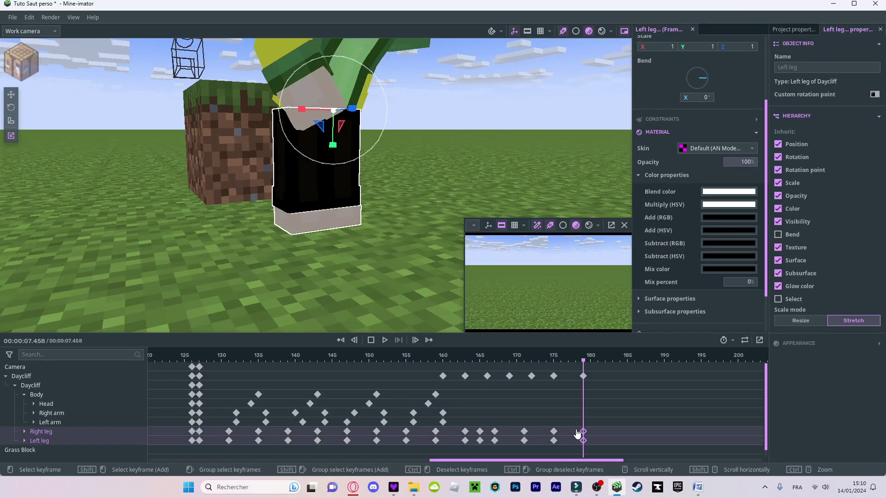
Delete both legs' keyframes at frame 179 and enter a new rotation for the legs there
key("Delete")
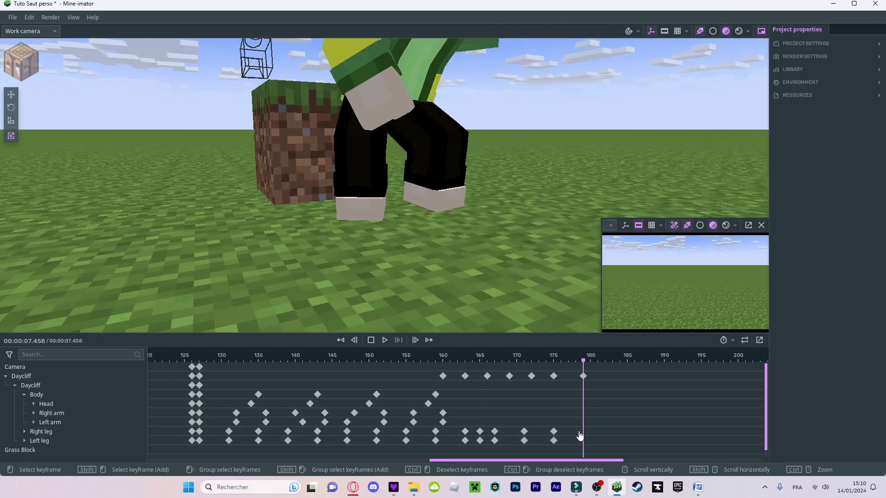
left_click(51, 431)
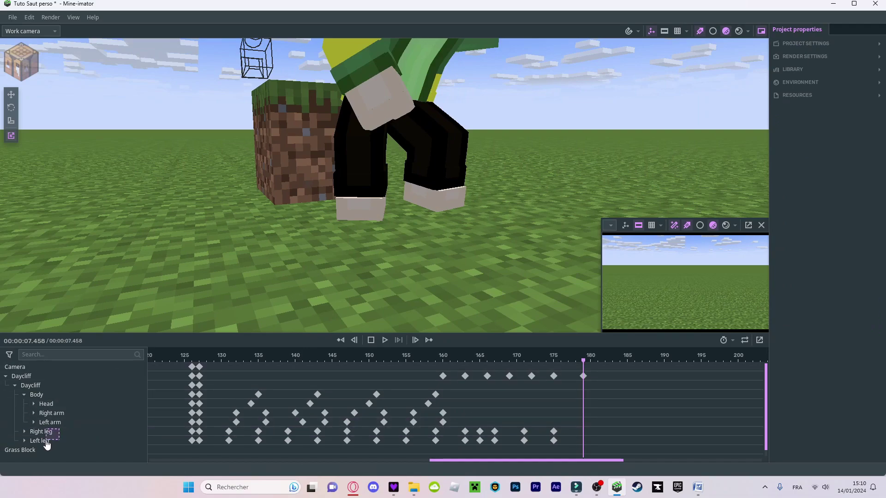
left_click(46, 441, "shift")
scroll(705, 119, "up", 4)
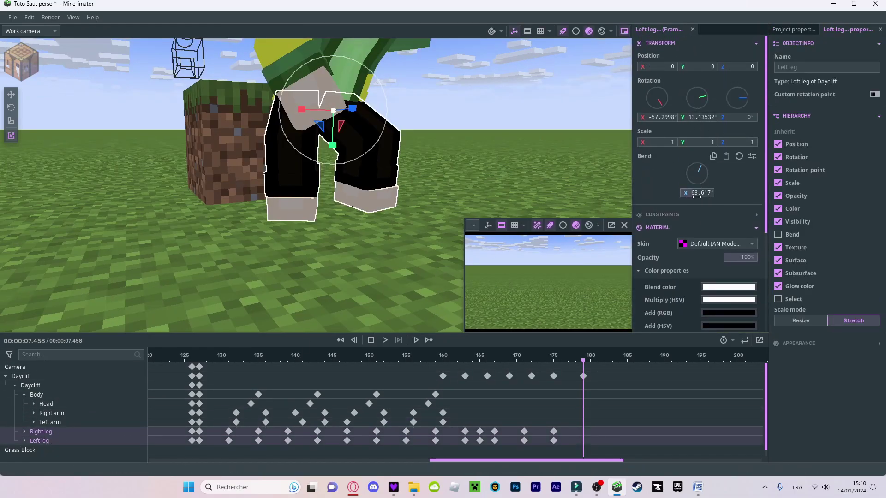
left_click(666, 117)
type("035")
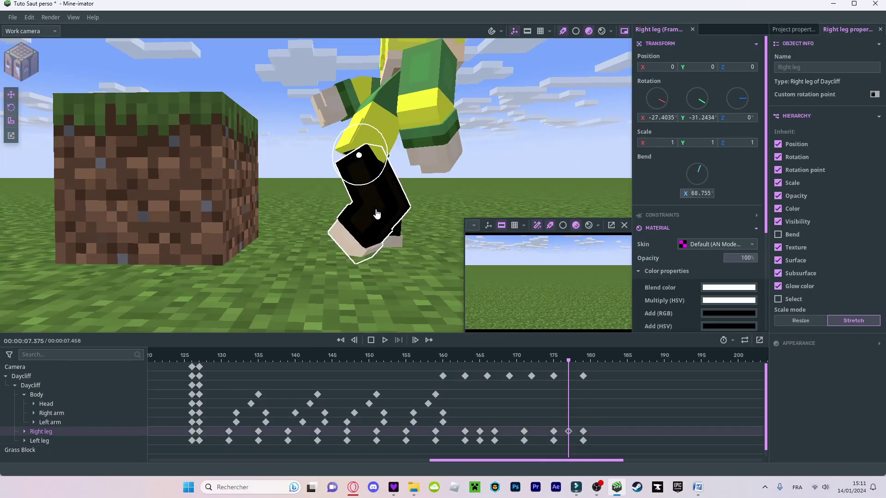
left_click(554, 361)
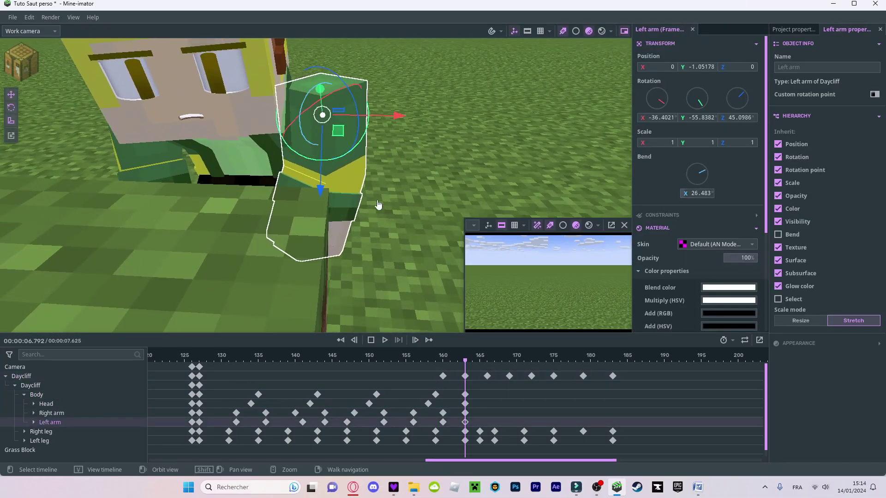
Pose the arms for the take-off at frame 163 and rotate both arms for the mid-air pose at frame 169
middle_click_drag(377, 204, 315, 175)
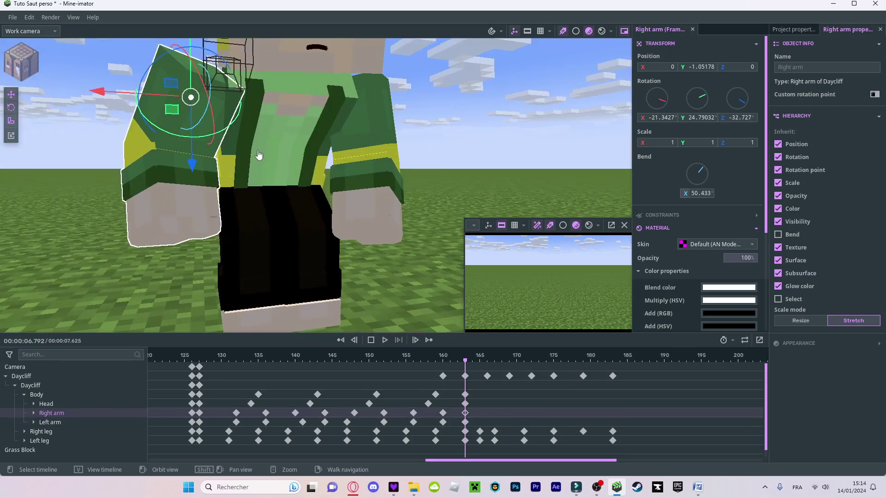
middle_click_drag(315, 168, 325, 186)
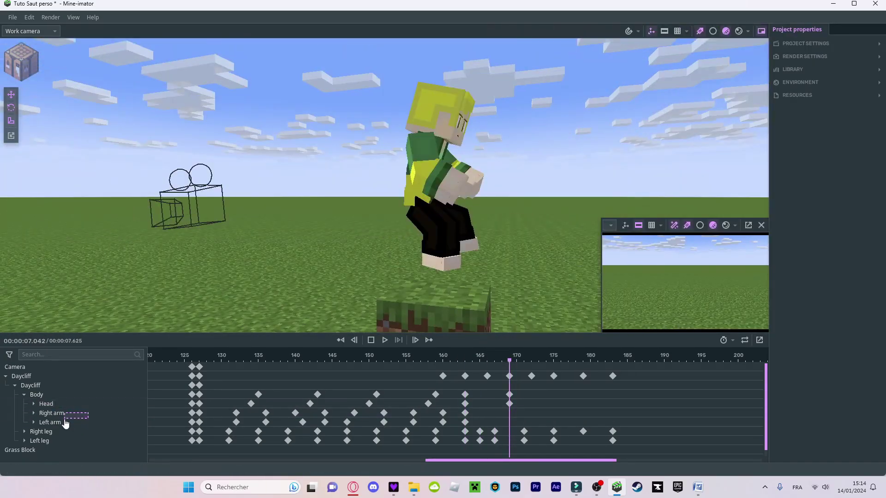
left_click_drag(65, 423, 64, 425)
left_click_drag(393, 197, 319, 217)
left_click_drag(489, 206, 520, 208)
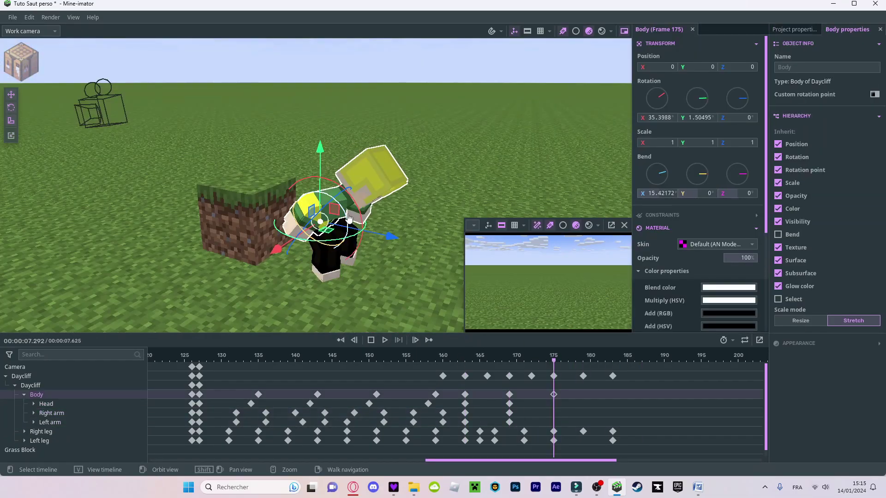
Rotate the head to about 19° on X and pose both arms for the landing at frame 175
left_click(389, 195)
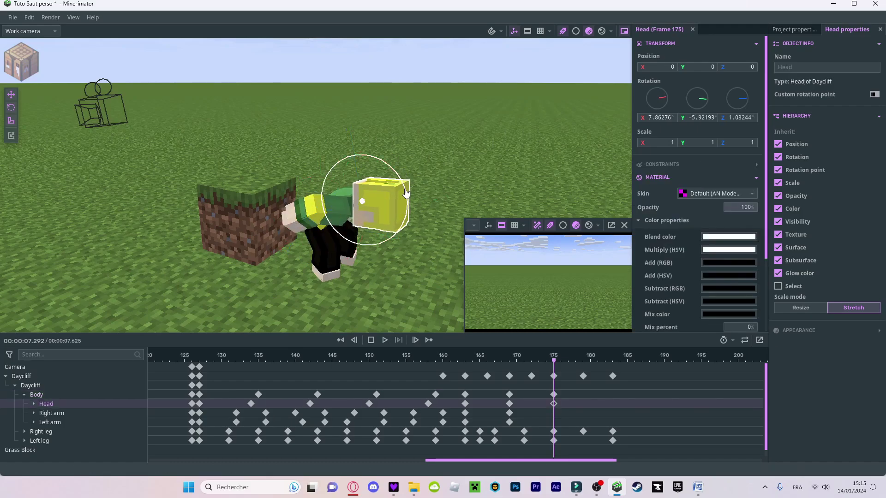
middle_click_drag(441, 188, 438, 152)
left_click(52, 413)
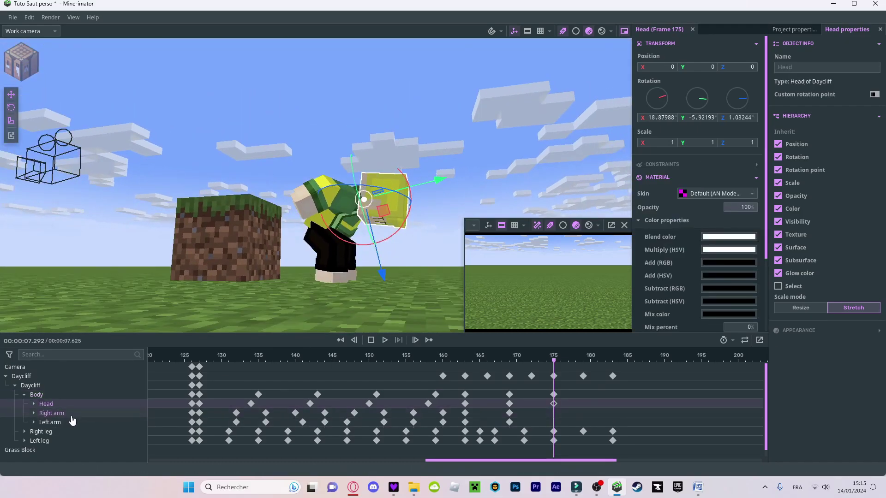
left_click(50, 423, "shift")
middle_click_drag(308, 279, 368, 243)
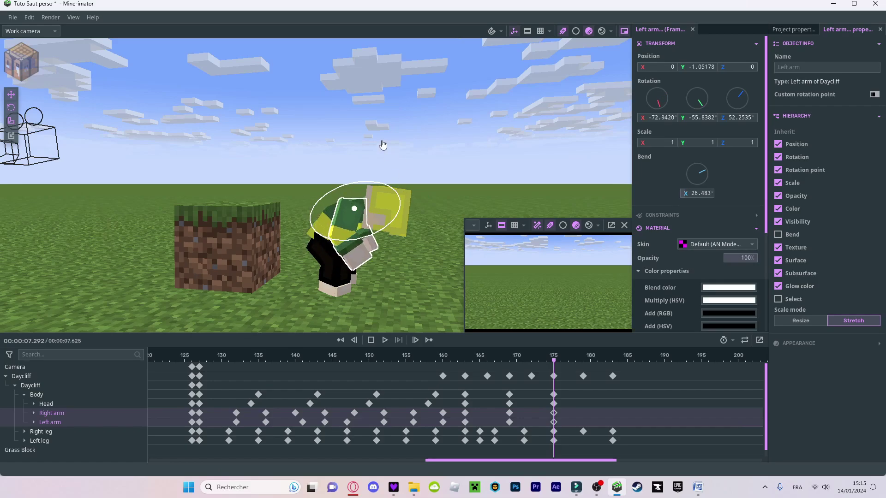
left_click_drag(447, 249, 521, 286)
left_click(447, 250)
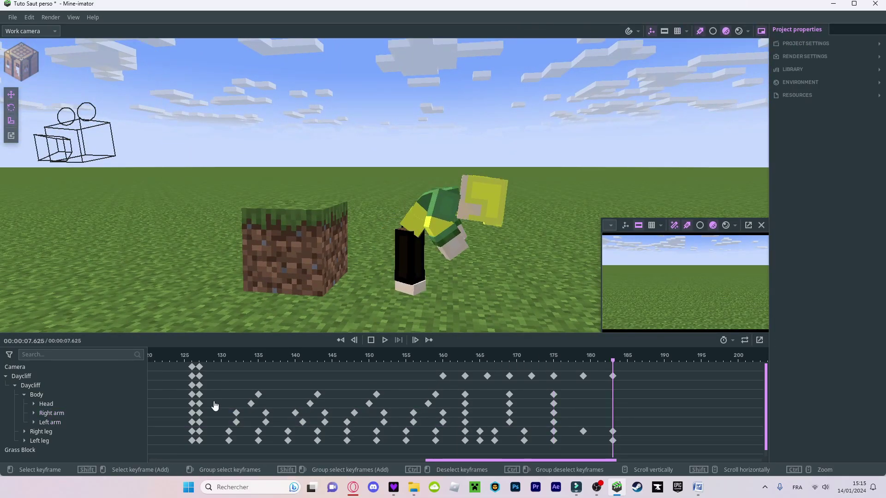
Return the body, head and arms to an upright standing pose at frame 183
left_click(444, 254)
left_click(346, 212)
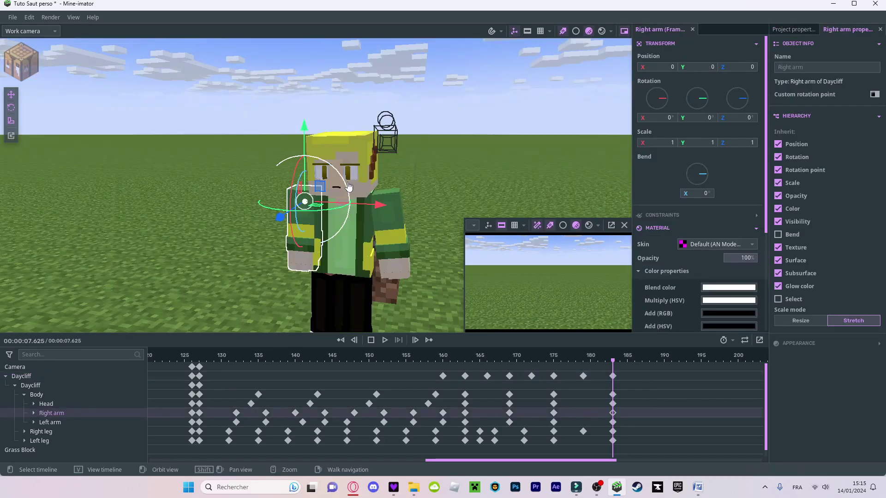
left_click_drag(420, 181, 446, 178)
Play the complete jump and landing from about frame 158
left_click(431, 357)
key("space")
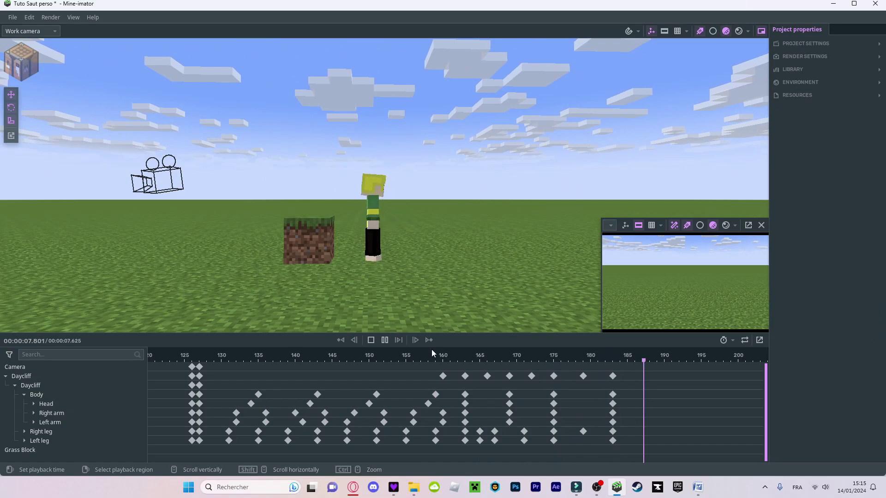
key("space")
key("space")
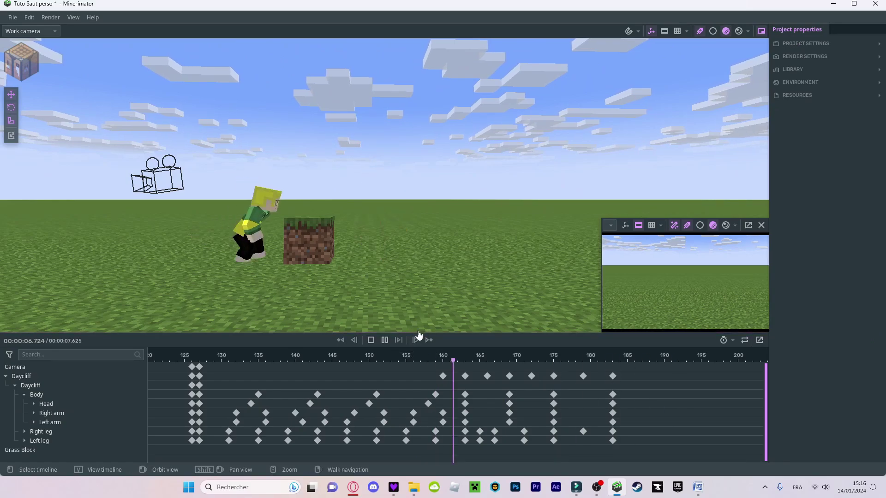